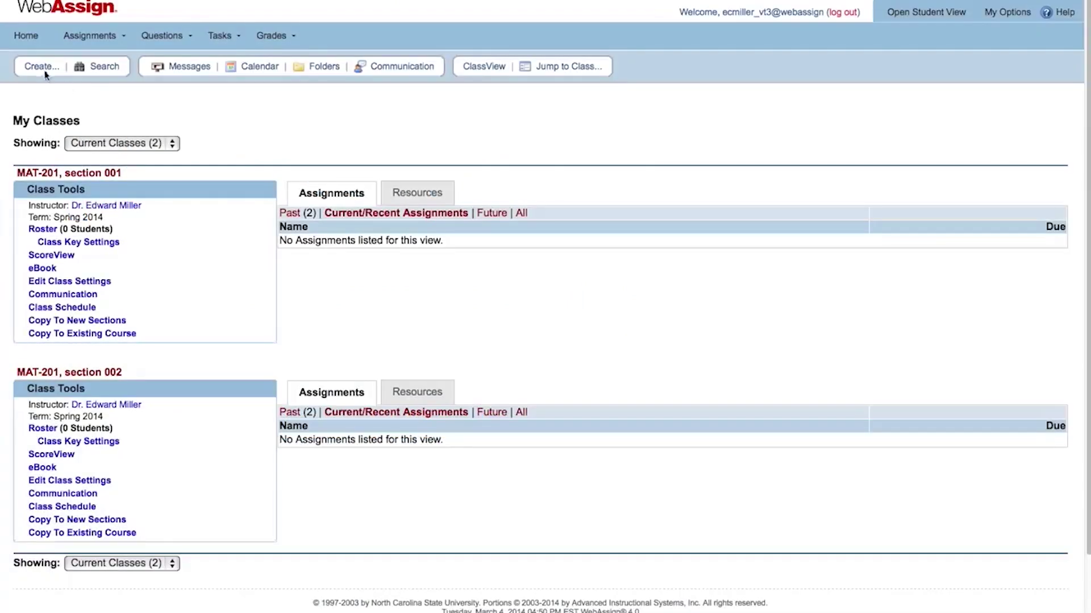
# Start a new course that copies assignments and settings from MAT-201, Section 001
pyautogui.click(38, 68)
pyautogui.click(50, 123)
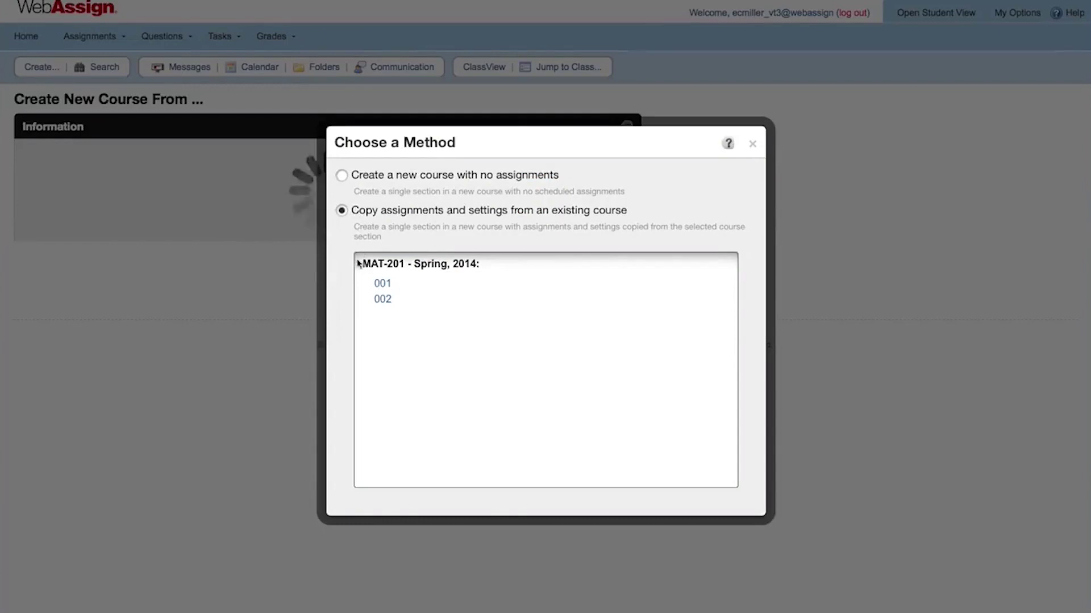
pyautogui.click(380, 283)
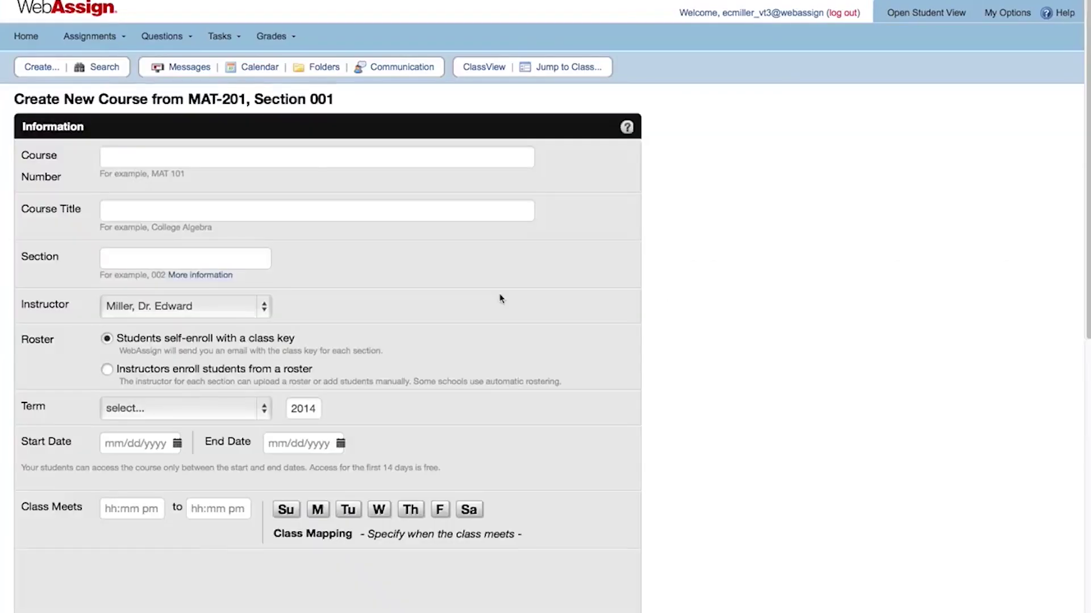
pyautogui.click(312, 159)
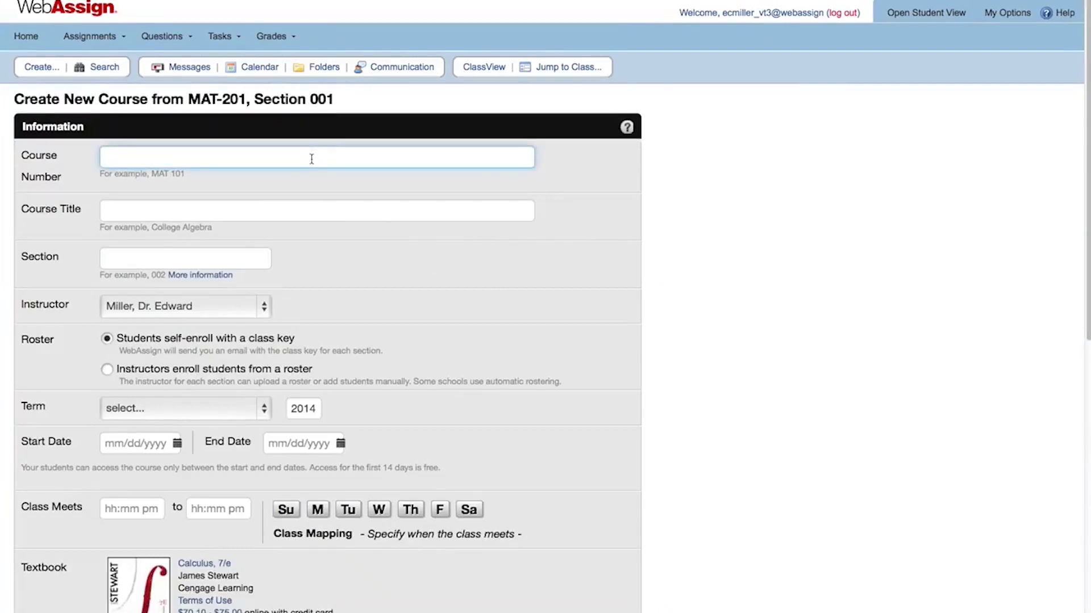
# Enter course number MAT-201 and course title Calculus I
pyautogui.write('MAT-201')
pyautogui.press('Tab')
pyautogui.write('Ca')
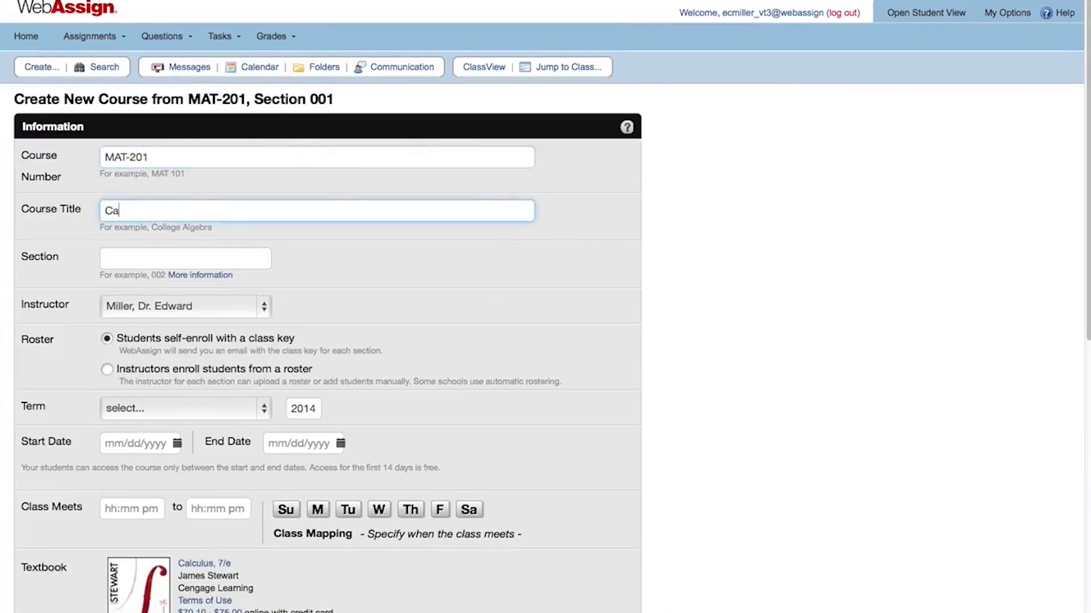
pyautogui.write('lculus I')
pyautogui.scroll(-3, 352, 280)
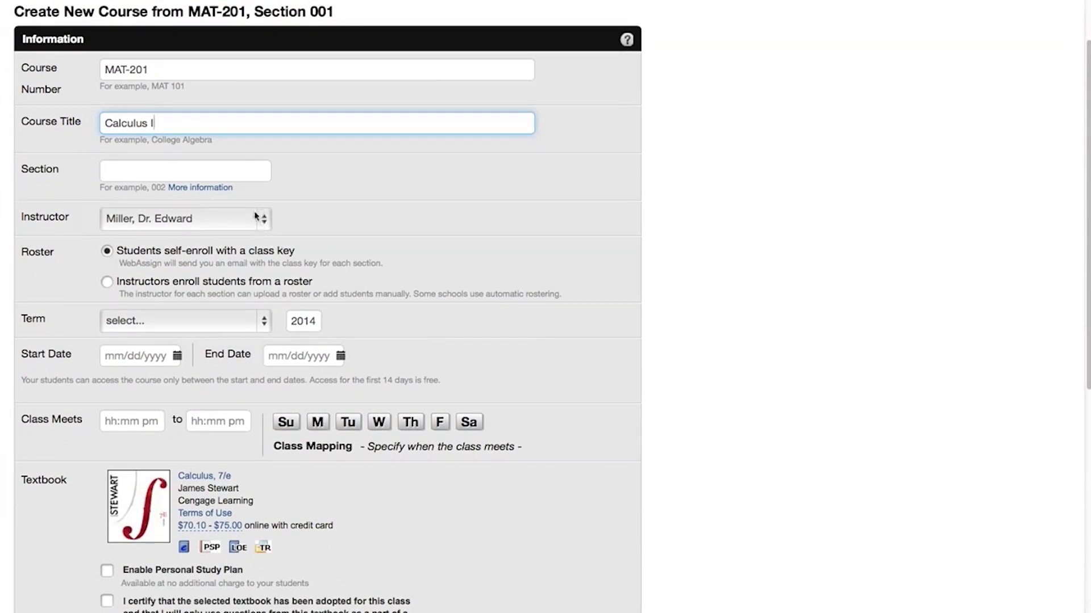
pyautogui.click(280, 221)
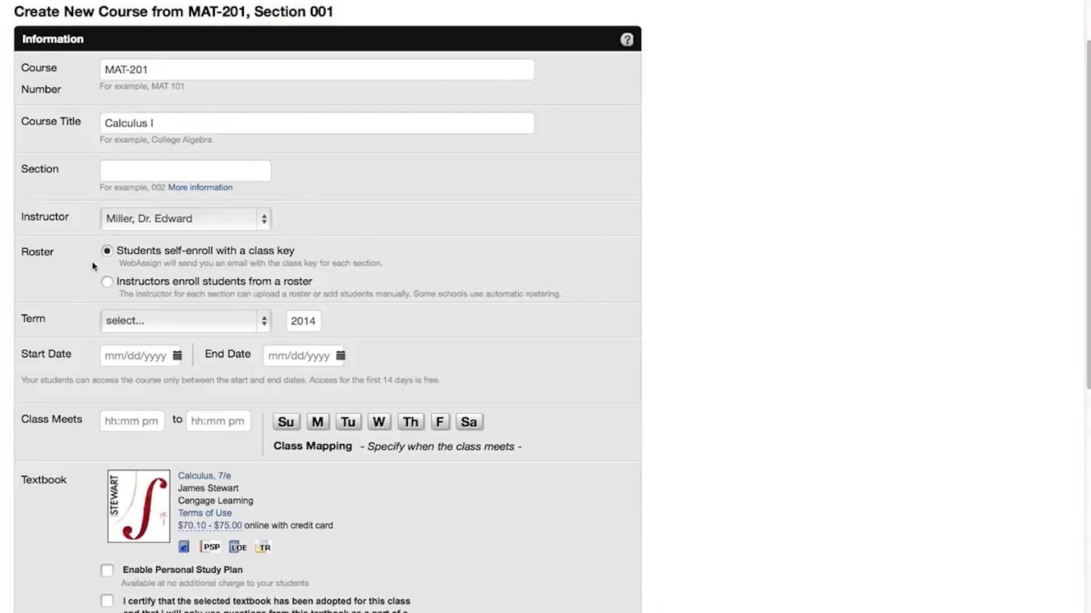
# Set enrollment so instructors enroll students from a roster
pyautogui.click(95, 282)
pyautogui.scroll(3, 761, 188)
pyautogui.click(1065, 25)
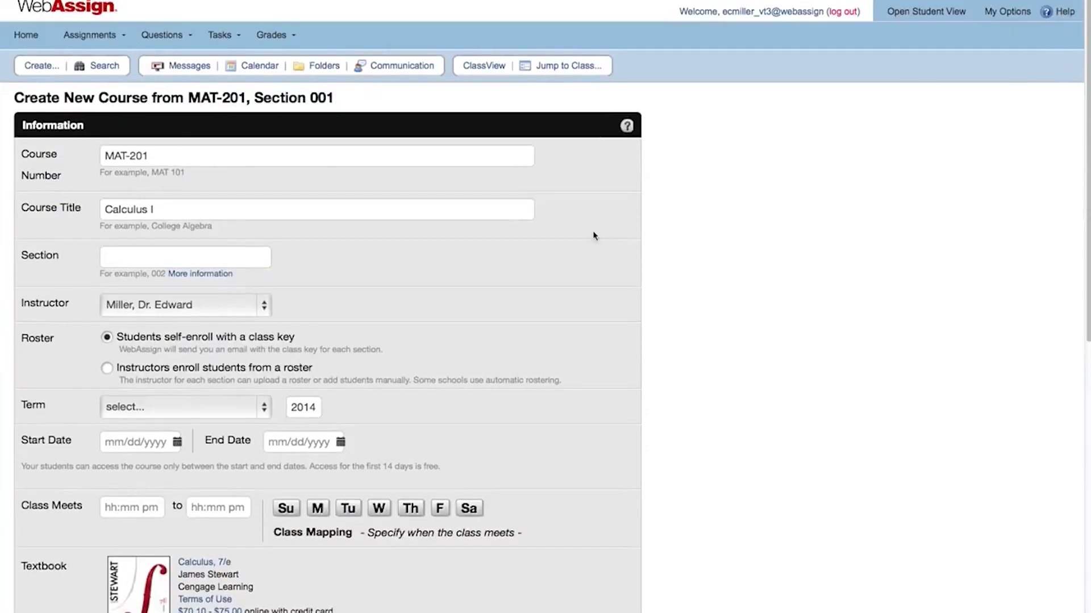
pyautogui.scroll(-4, 549, 271)
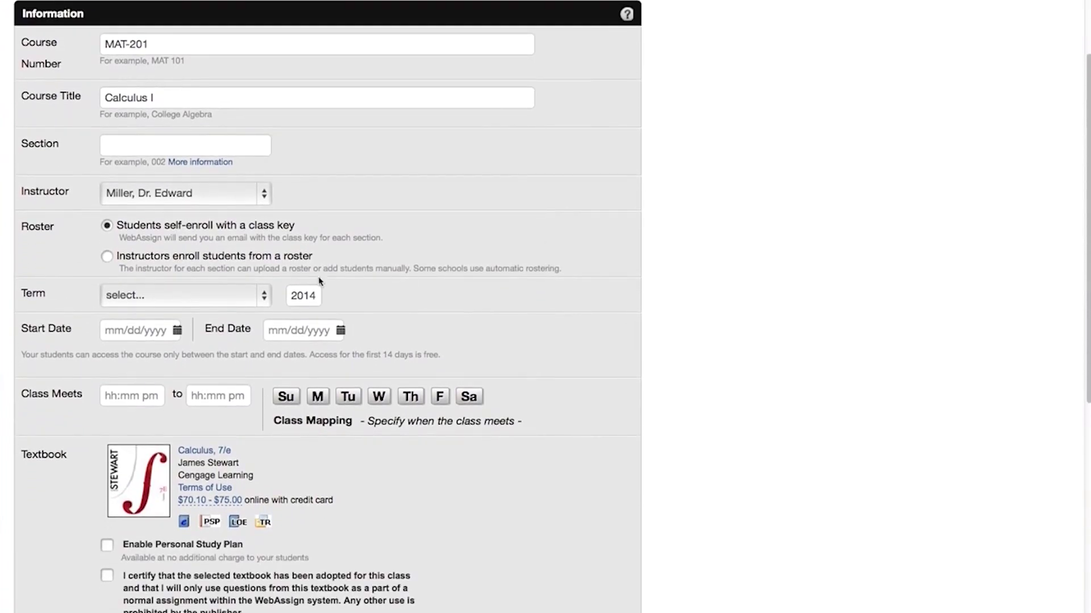
pyautogui.click(104, 259)
# Set the term to Fall and the start date to 09/09/2014
pyautogui.click(264, 297)
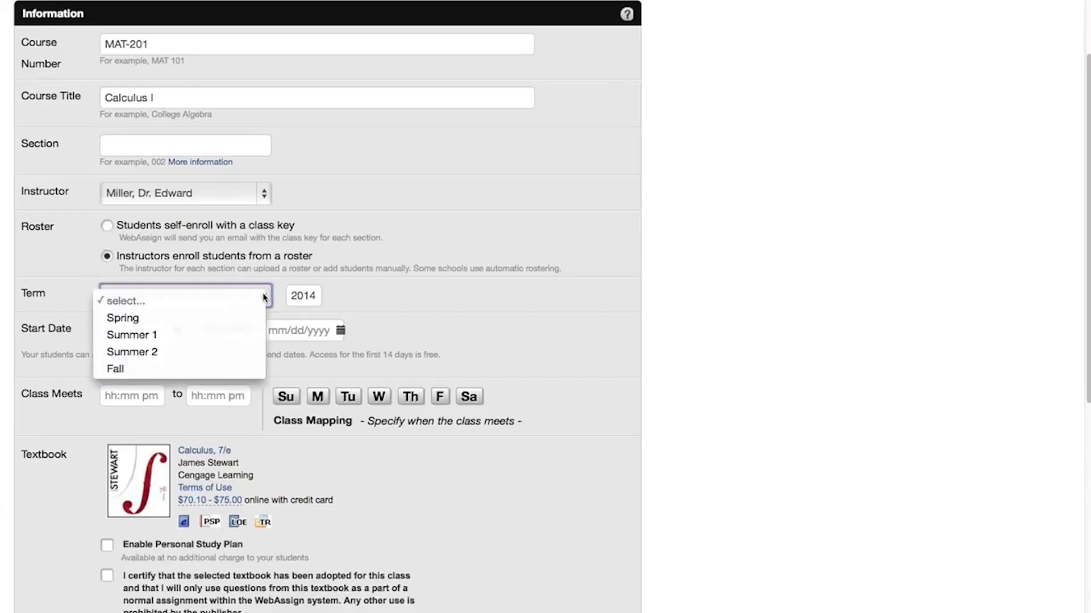
pyautogui.click(245, 367)
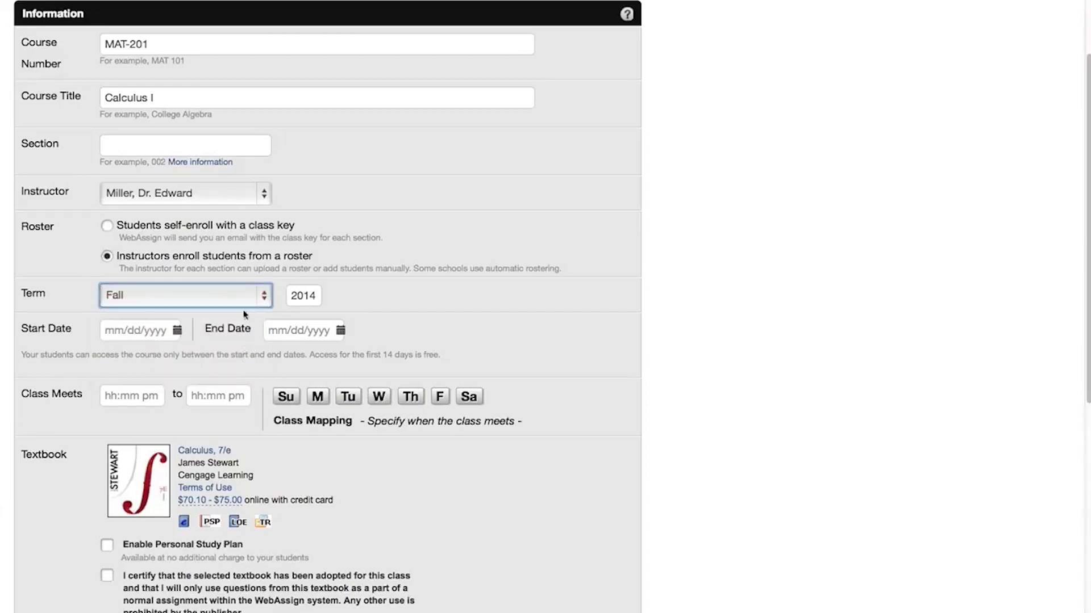
pyautogui.click(152, 327)
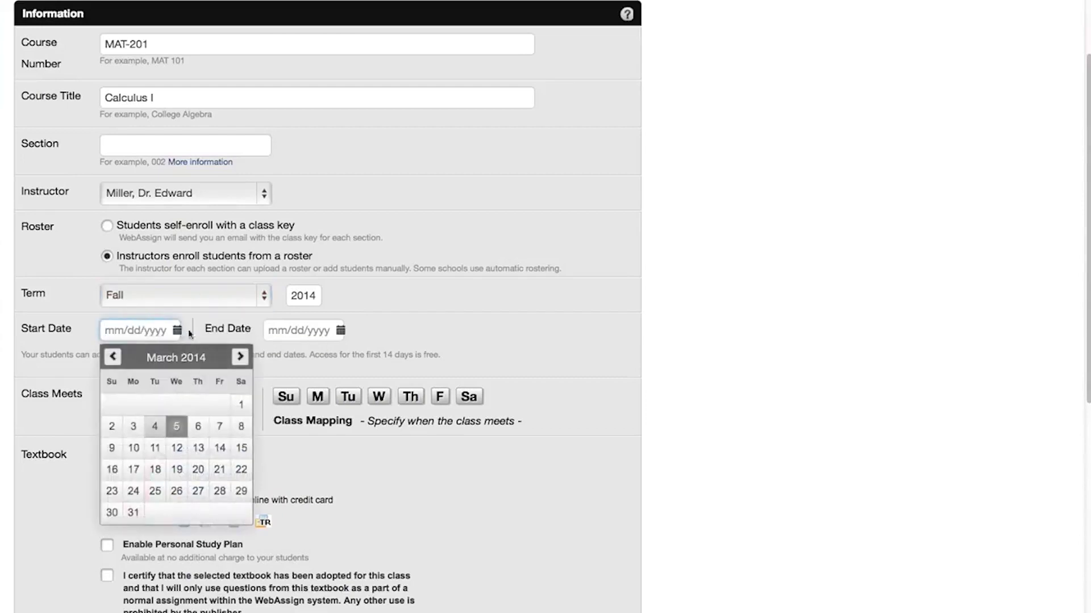
pyautogui.click(240, 358)
pyautogui.click(241, 357)
pyautogui.click(240, 358)
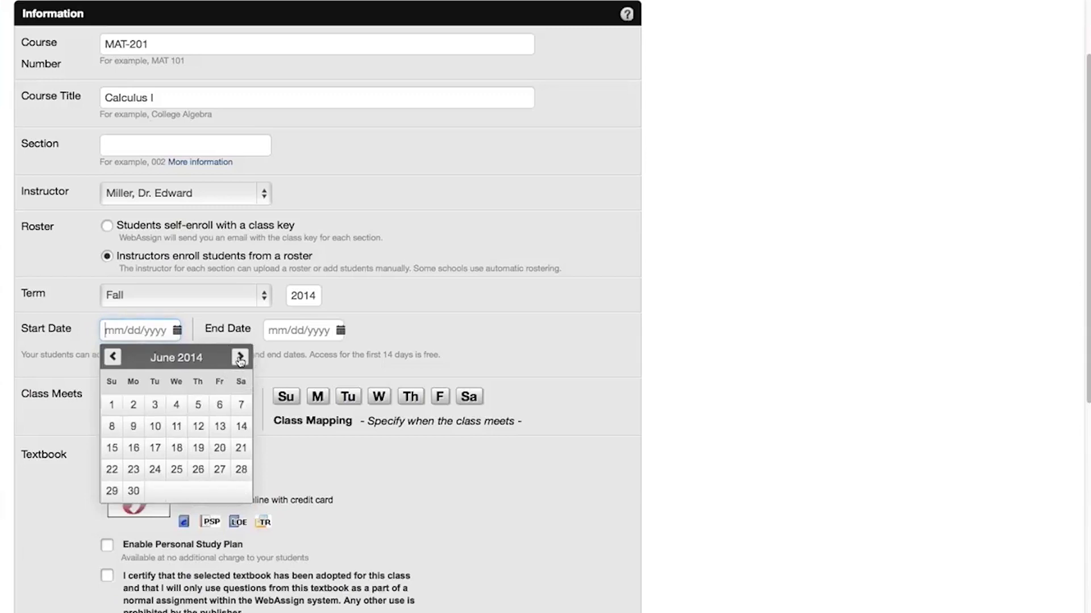
pyautogui.click(240, 358)
pyautogui.click(240, 358)
pyautogui.click(240, 357)
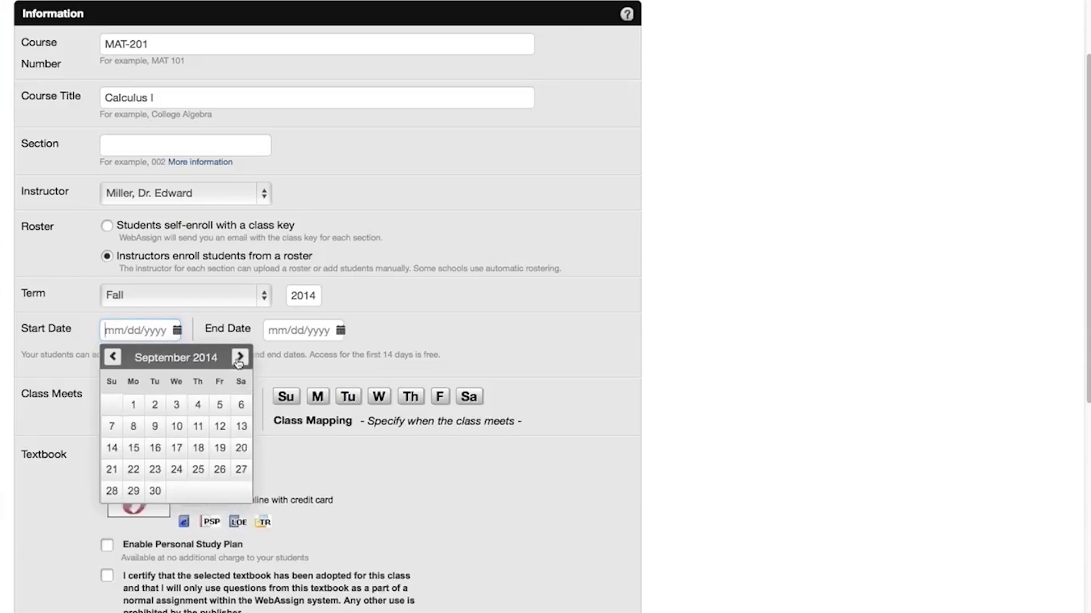
pyautogui.click(155, 426)
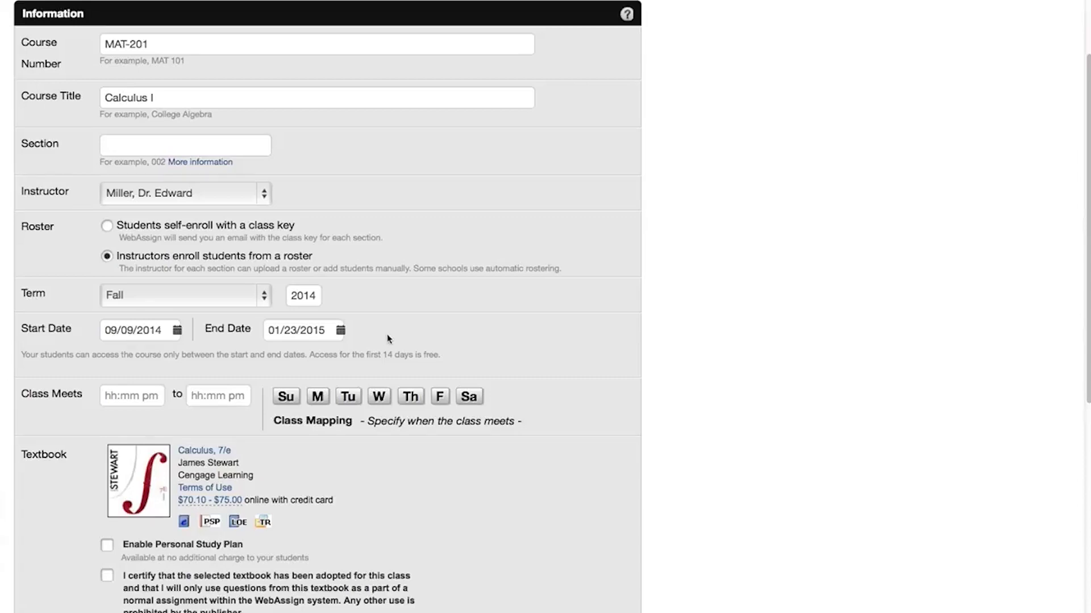
# Set the course end date to 12/12/2014
pyautogui.click(301, 330)
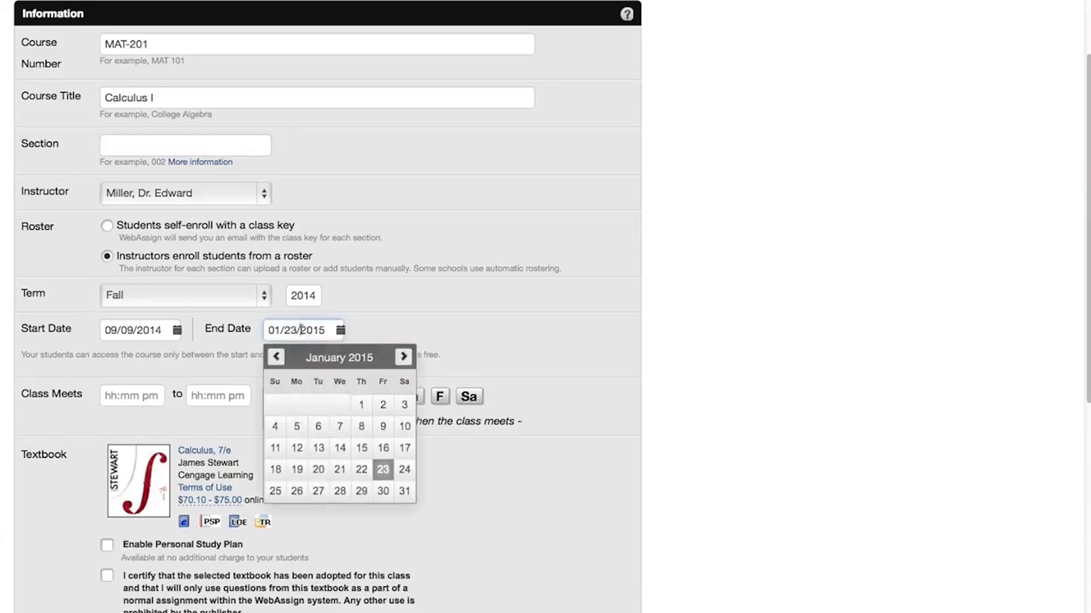
pyautogui.click(277, 357)
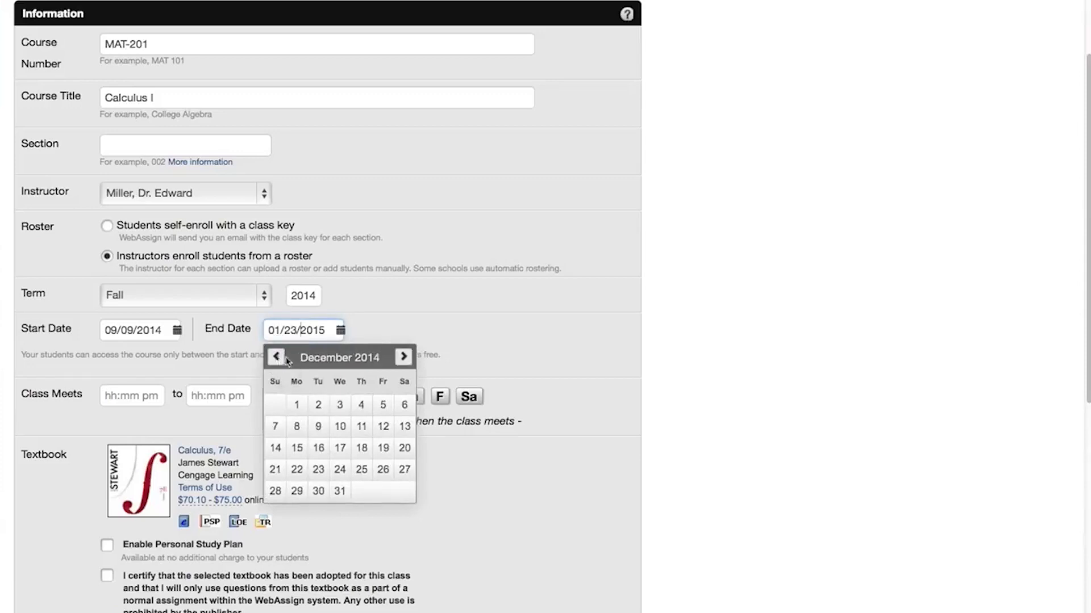
pyautogui.click(383, 426)
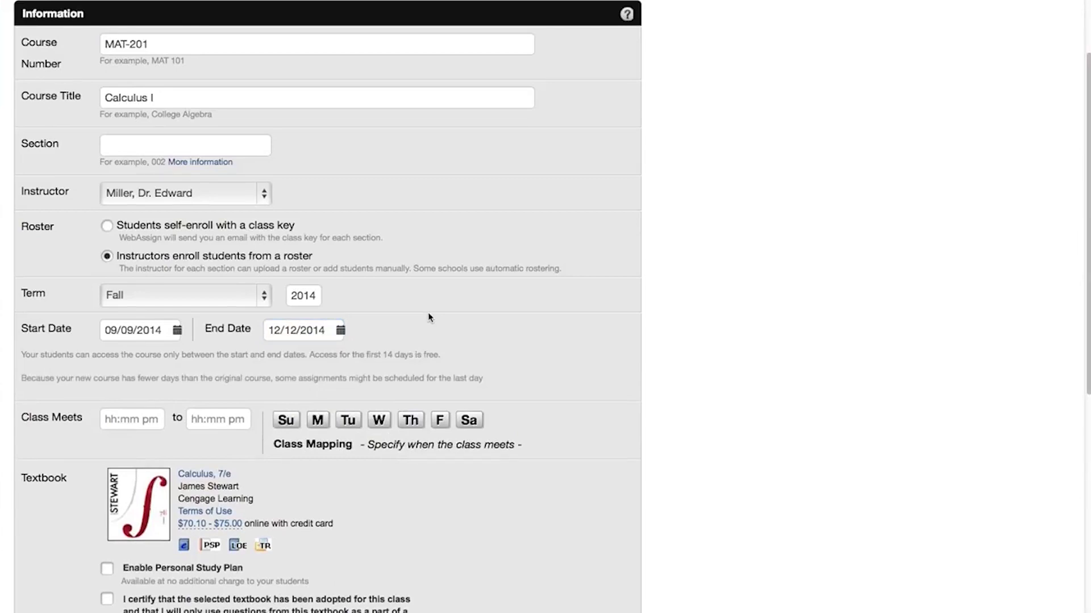
# Schedule class meetings from 8:30am to 9:50am on Tuesdays and Thursdays
pyautogui.scroll(-5, 430, 318)
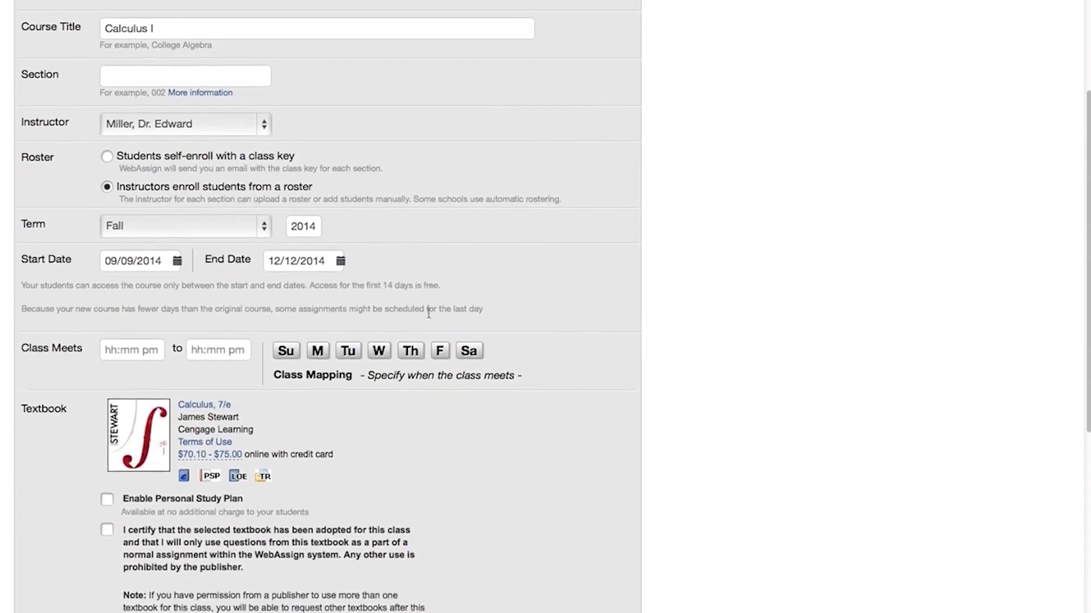
pyautogui.scroll(-1, 430, 317)
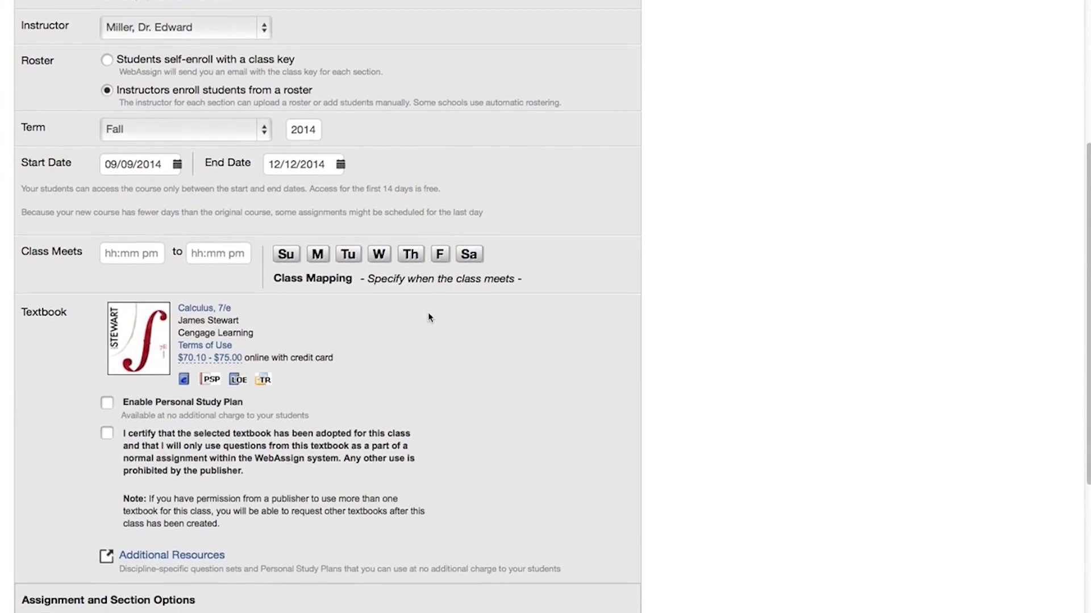
pyautogui.click(143, 254)
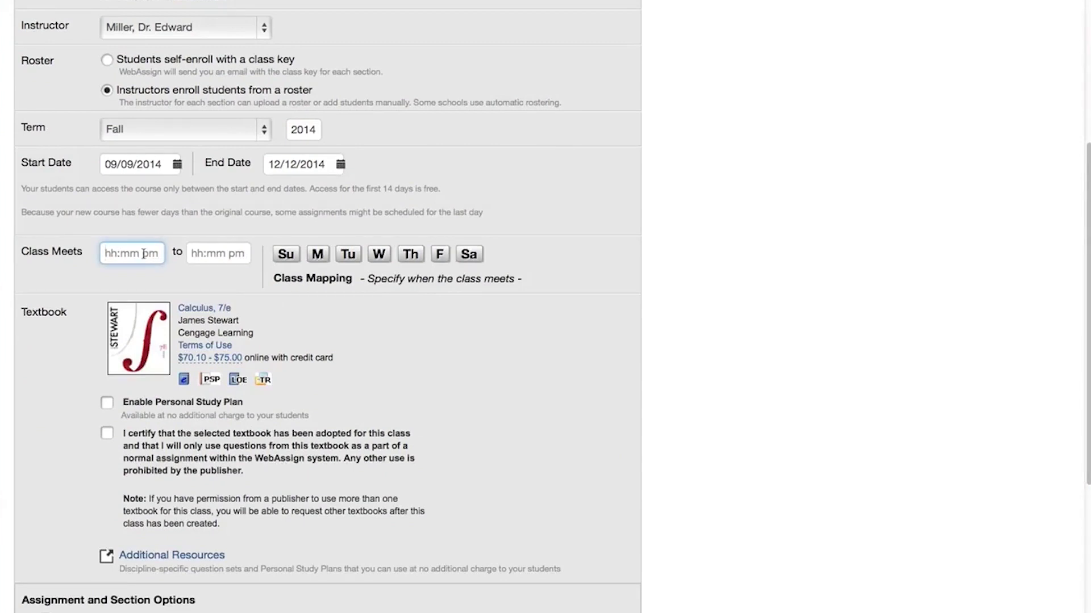
pyautogui.write('8:30am')
pyautogui.press('Tab')
pyautogui.write('9')
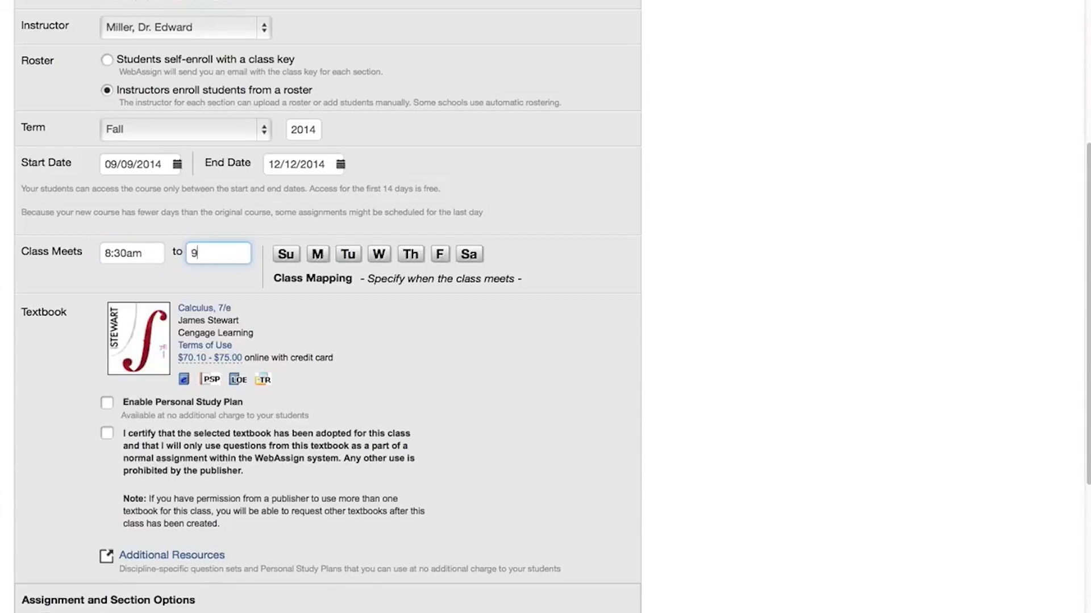
pyautogui.write(':50am')
pyautogui.click(347, 254)
pyautogui.click(406, 260)
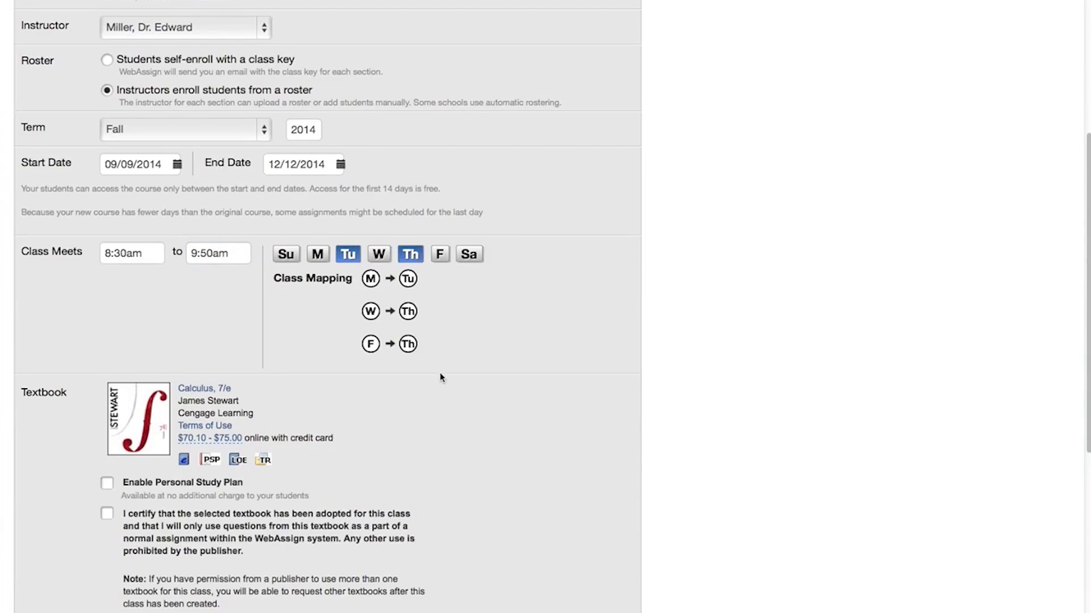
pyautogui.scroll(-5, 440, 378)
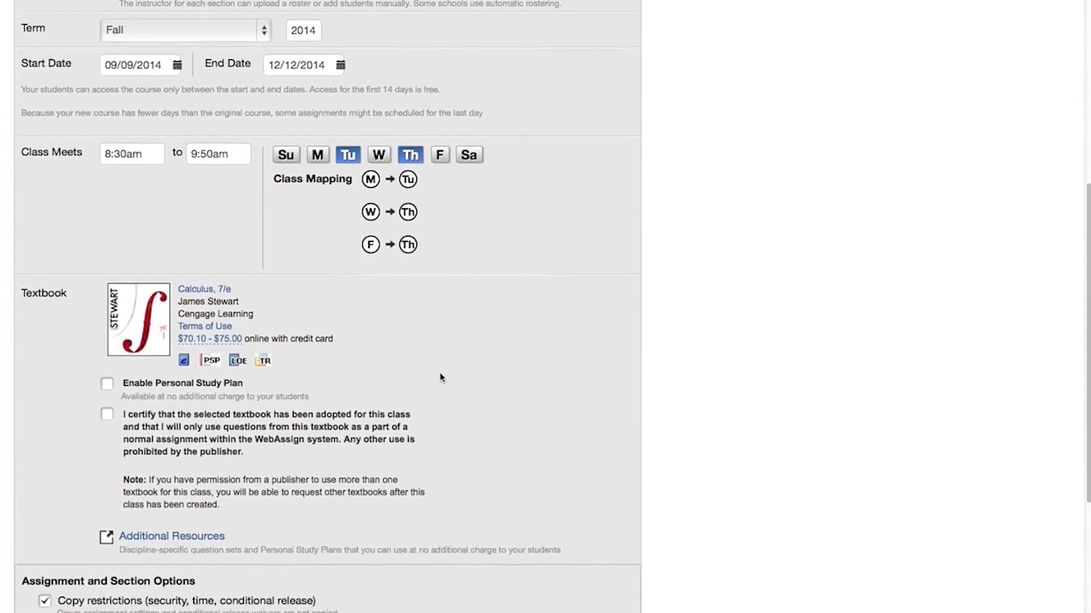
# Certify textbook adoption and add Getting Started with WebAssign as an additional resource
pyautogui.scroll(-3, 440, 378)
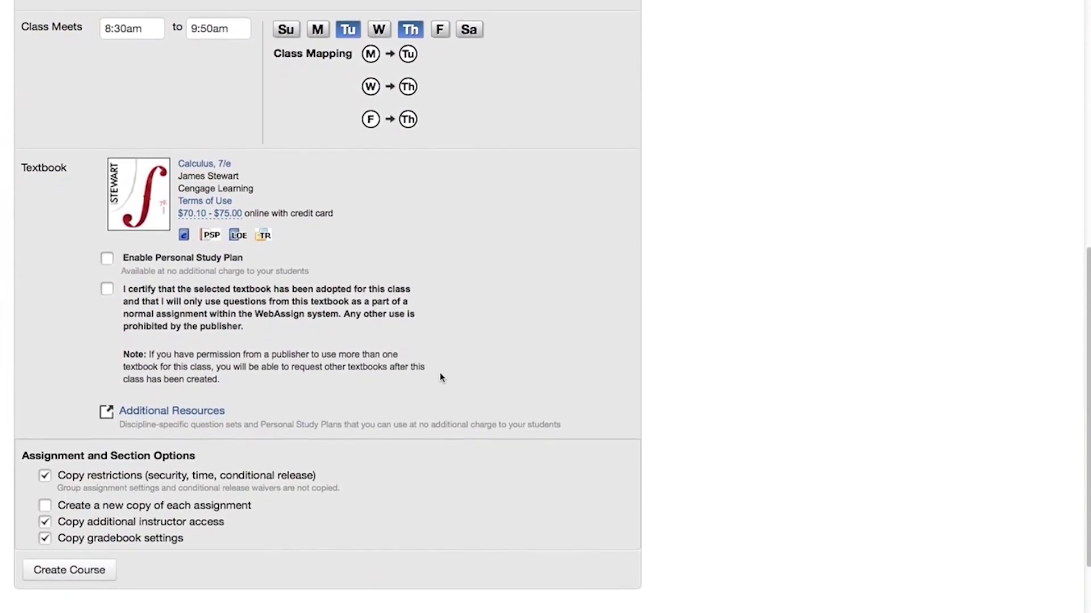
pyautogui.click(107, 290)
pyautogui.click(139, 412)
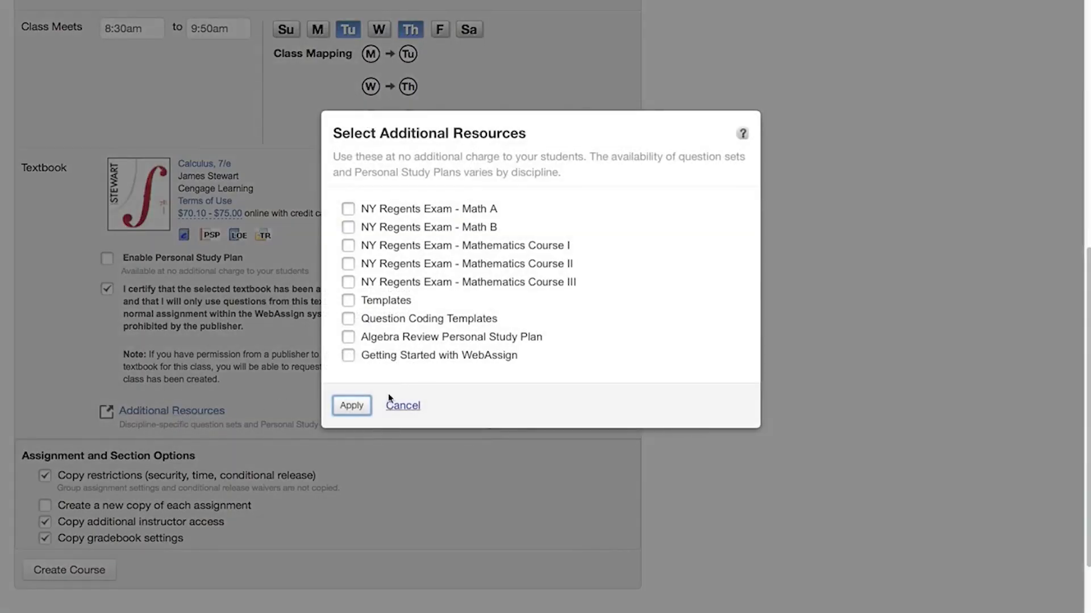
pyautogui.click(348, 355)
pyautogui.click(352, 407)
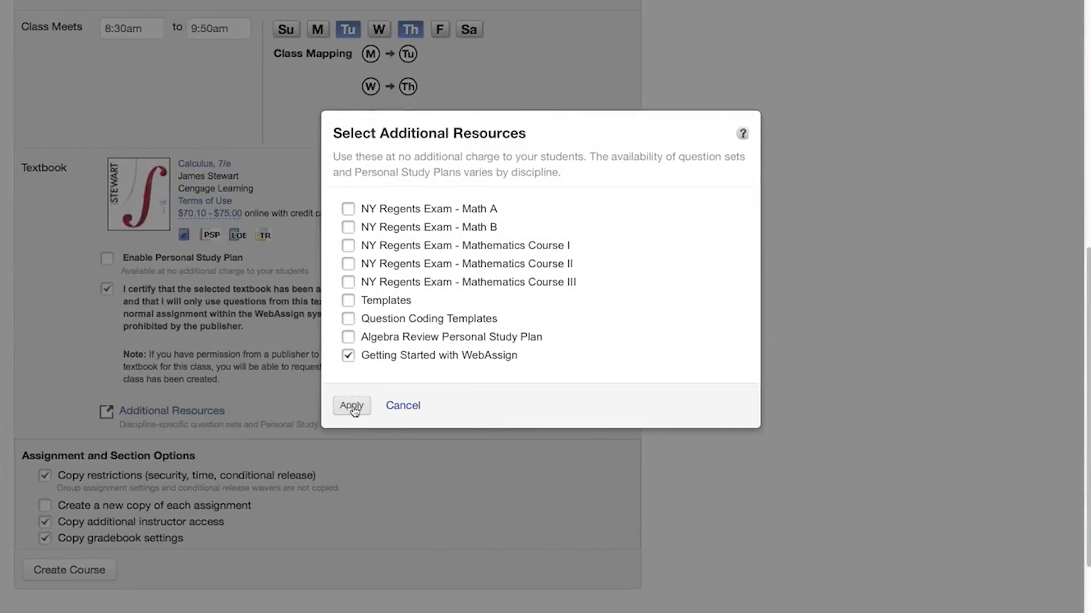
pyautogui.click(352, 407)
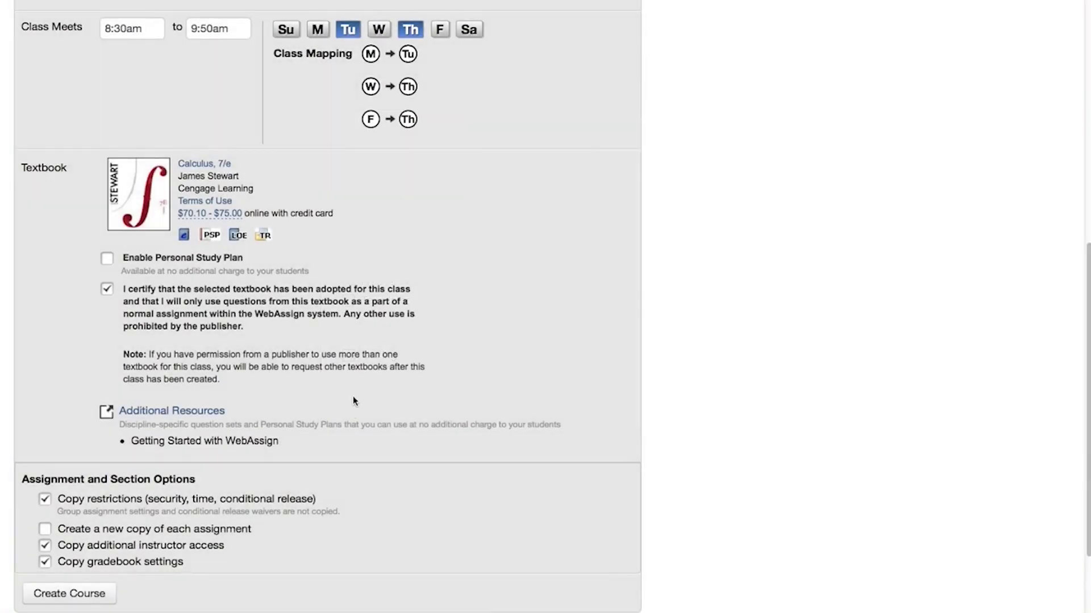
pyautogui.scroll(-3, 353, 397)
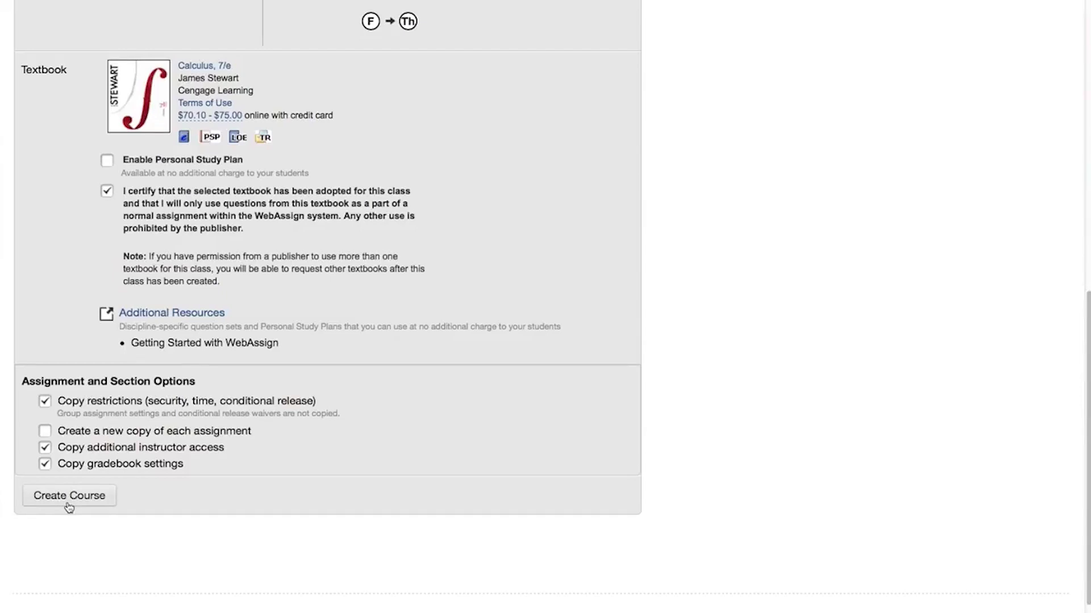
pyautogui.click(69, 504)
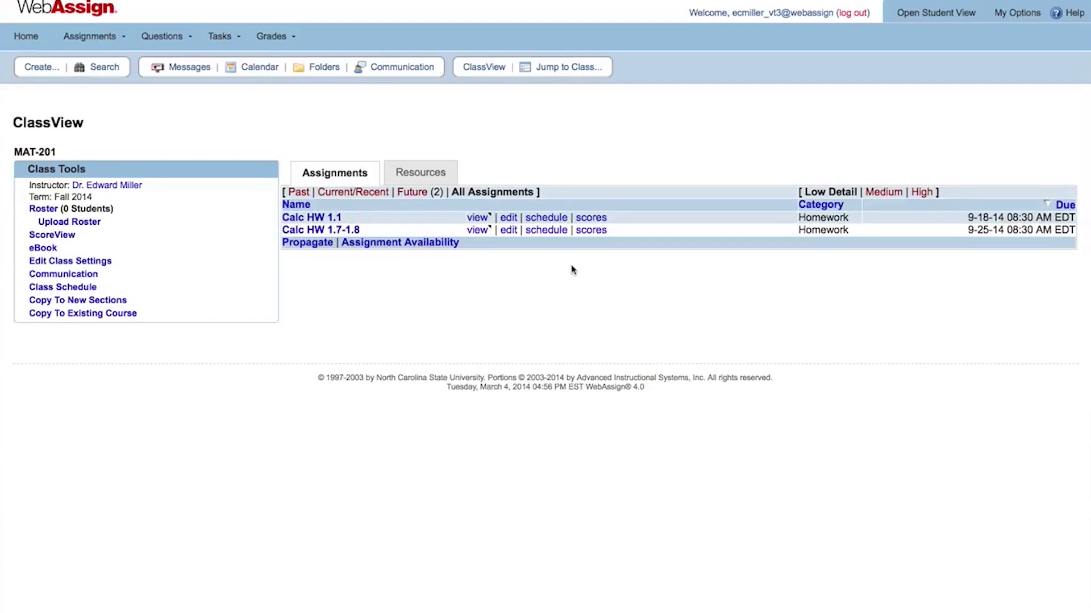
# Create the Fall 2014 MAT-201 course and open its Roster Upload page
pyautogui.click(101, 290)
pyautogui.click(106, 223)
# Open MAT-201's Roster Upload page and look over its roster help links
pyautogui.click(79, 222)
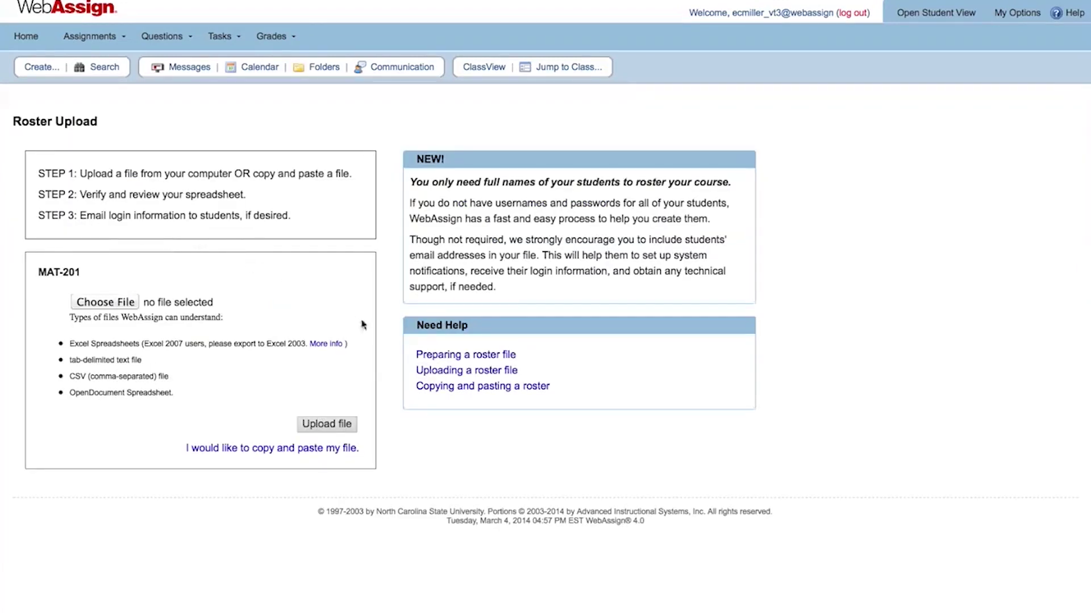
pyautogui.moveTo(409, 353); pyautogui.dragTo(411, 397)
pyautogui.click(426, 411)
# Return Home, open the MAT-201 section 001 roster, and launch Instructor Help
pyautogui.click(19, 35)
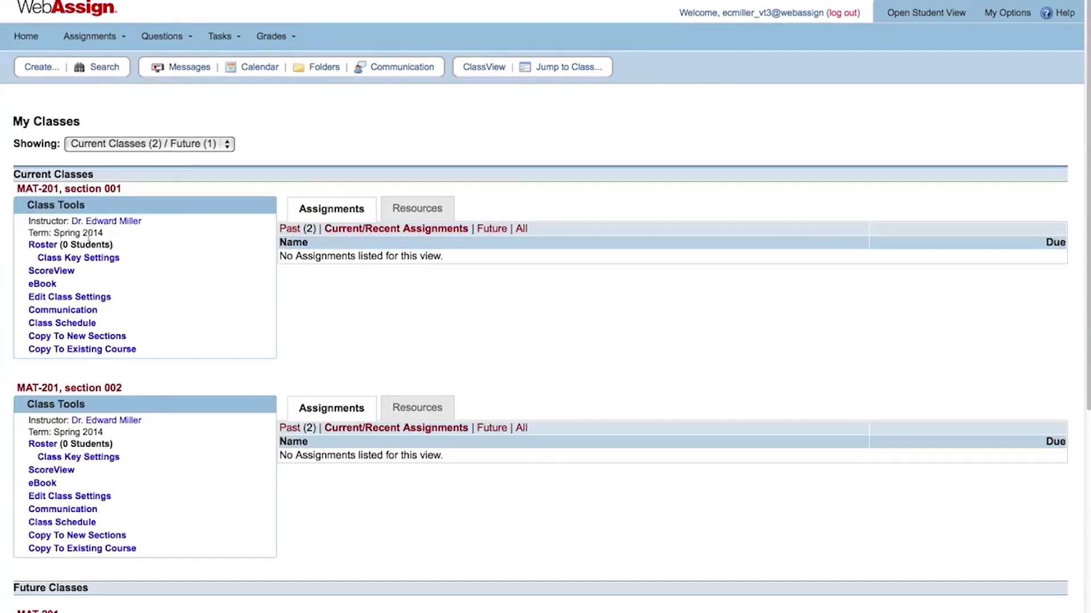
pyautogui.click(41, 246)
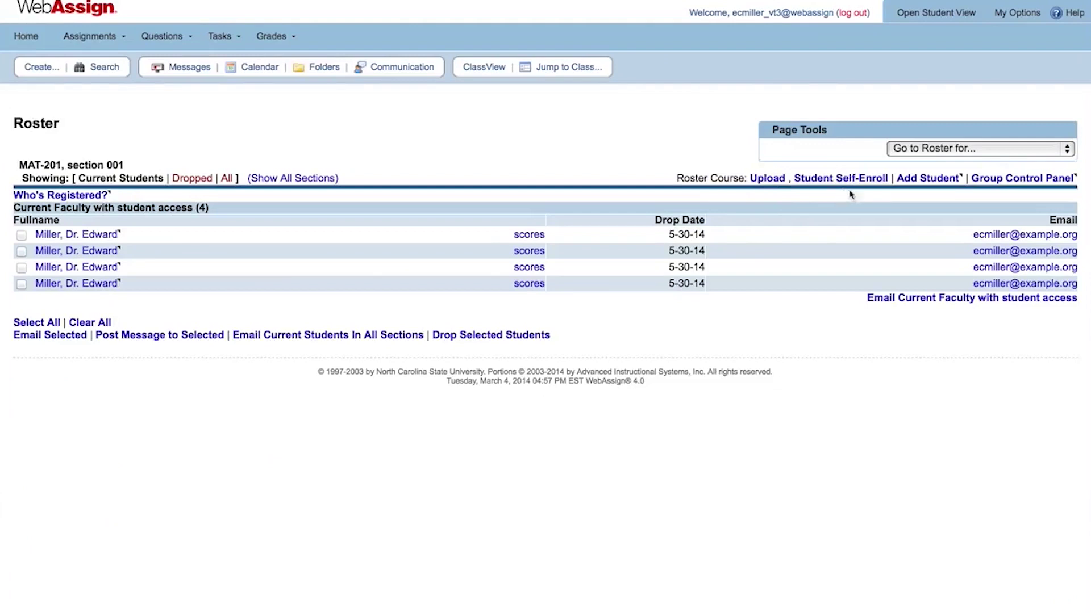
pyautogui.click(929, 188)
pyautogui.click(1070, 14)
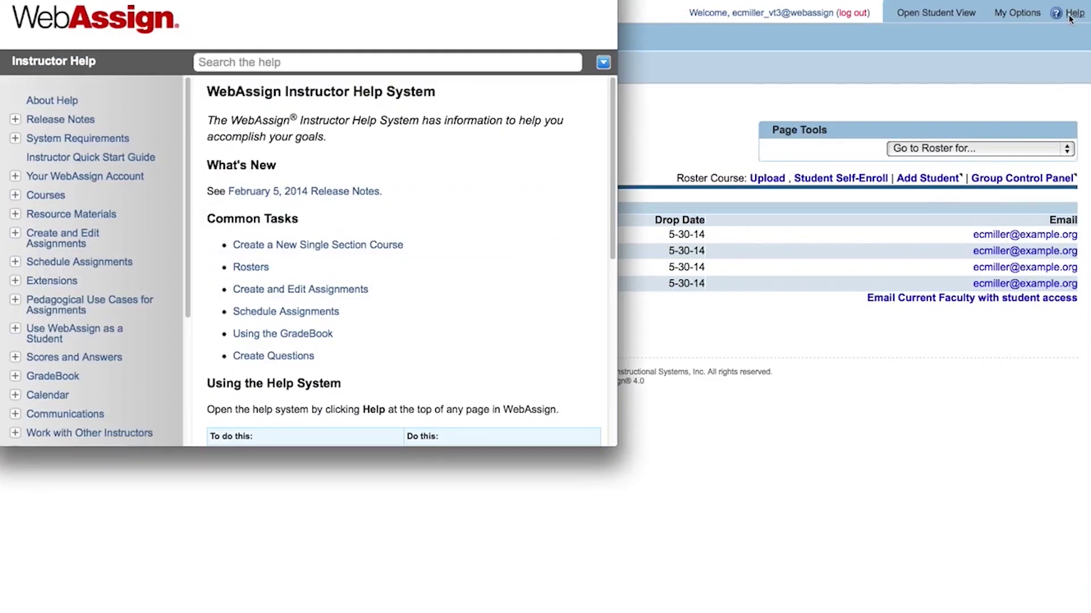